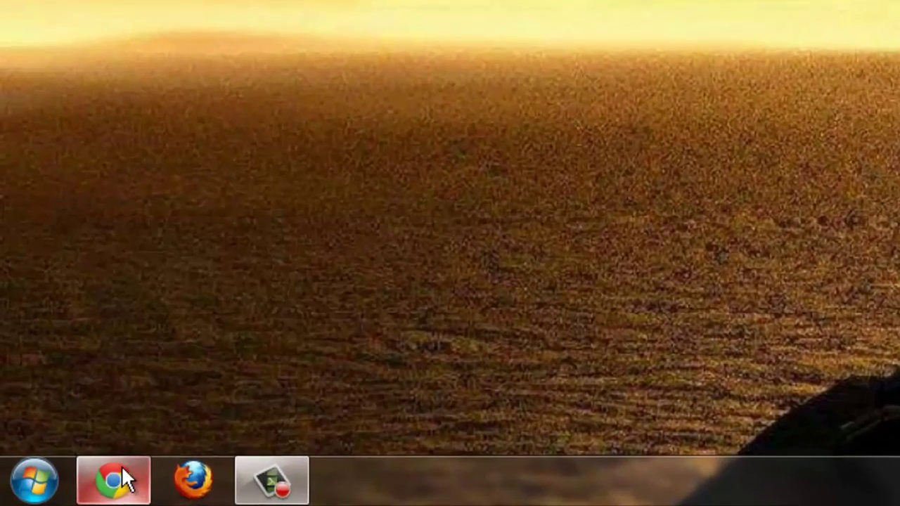
Review the PCSX2 Windows downloads, the Ps2 Bios.rar download page and Emuparadise's popular ROM sections in Chrome
click(58, 493)
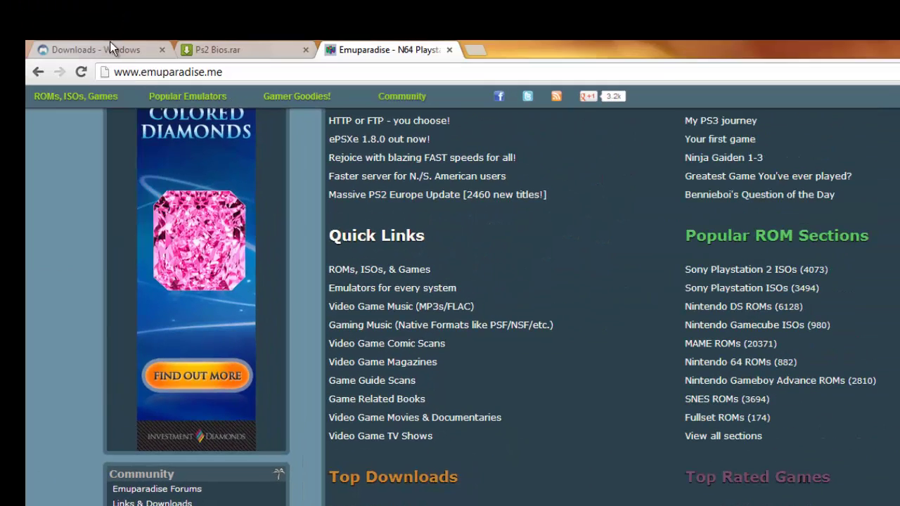
click(108, 42)
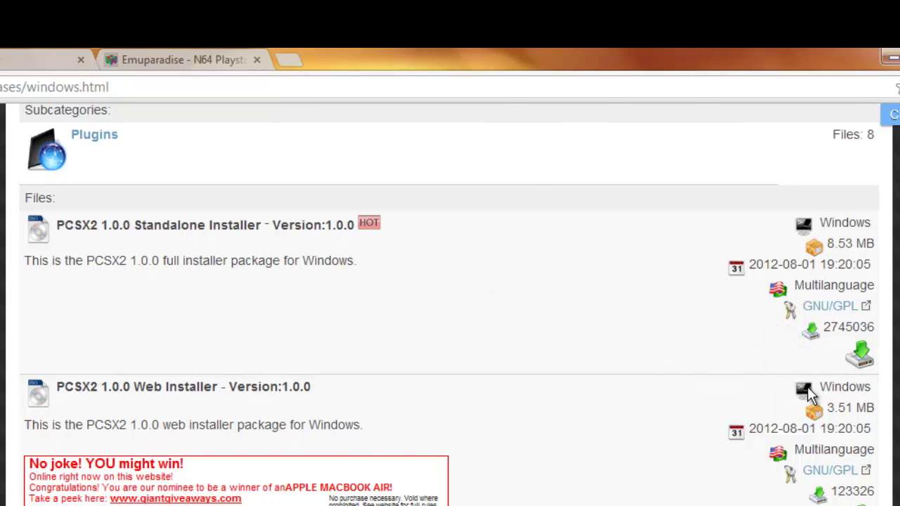
click(14, 57)
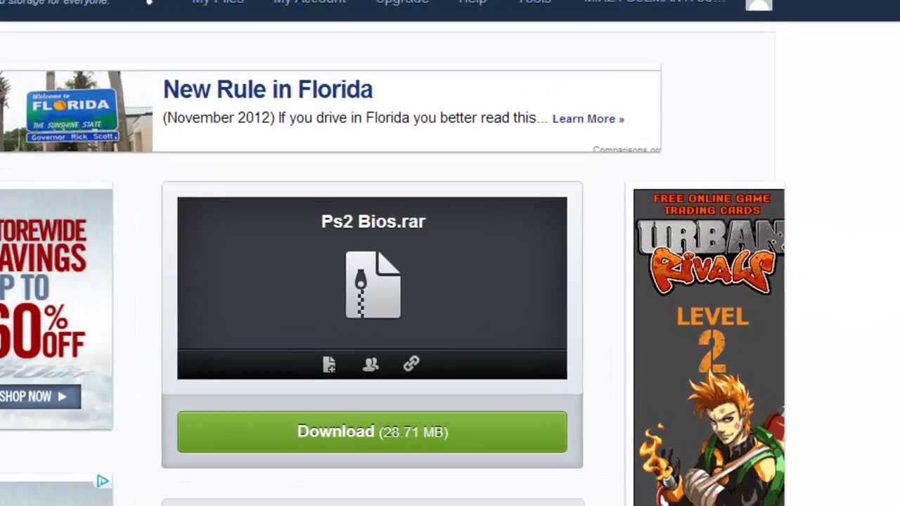
click(350, 51)
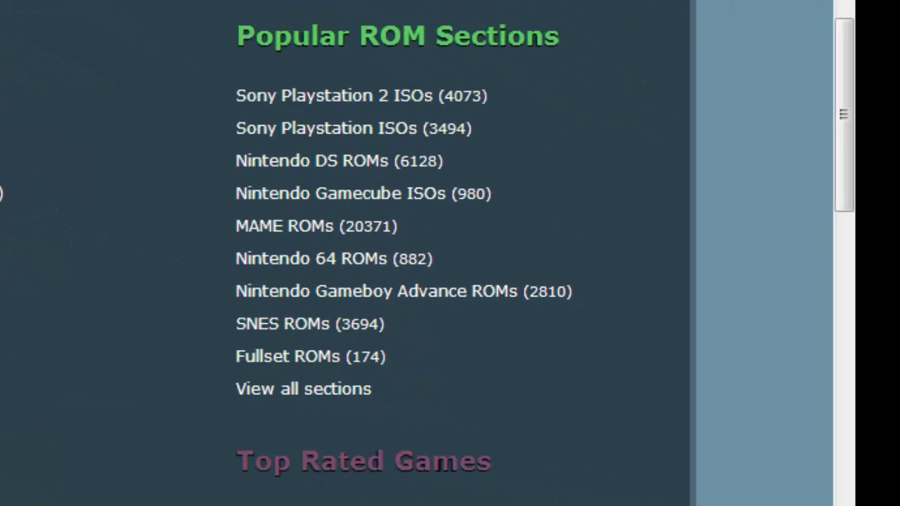
scroll(73, 120, up, 2)
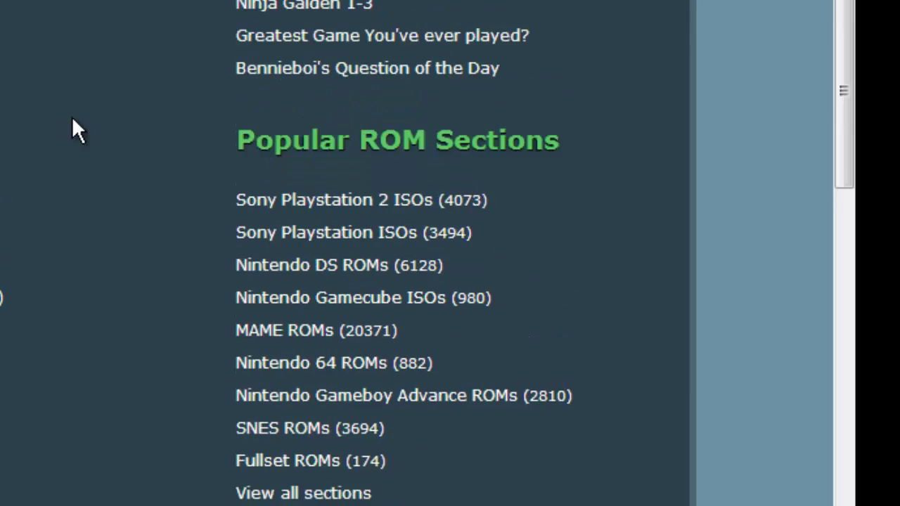
scroll(73, 120, down, 1)
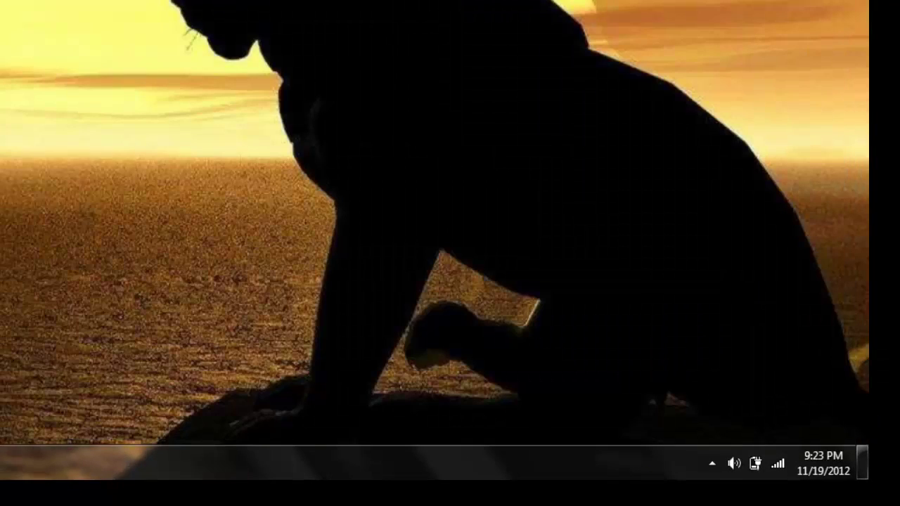
Show the hidden icons on the Windows desktop
right_click(84, 127)
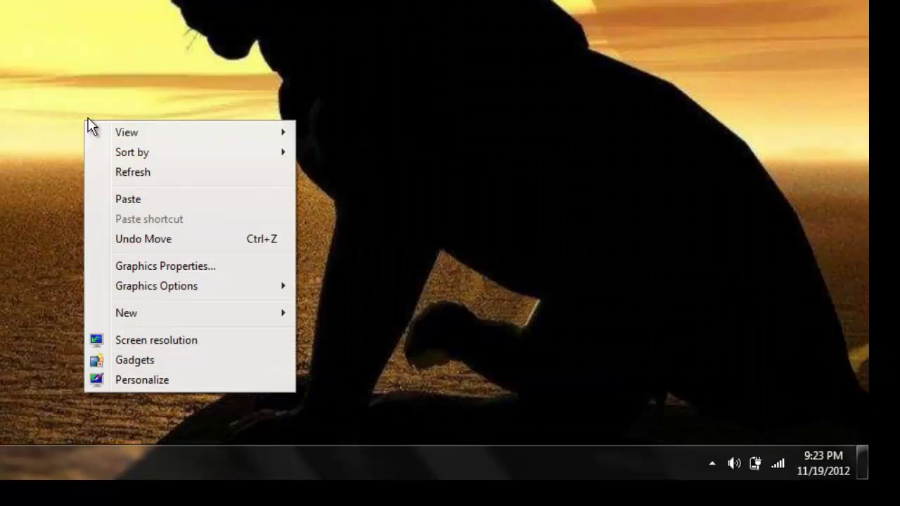
mouse_move(187, 141)
click(450, 292)
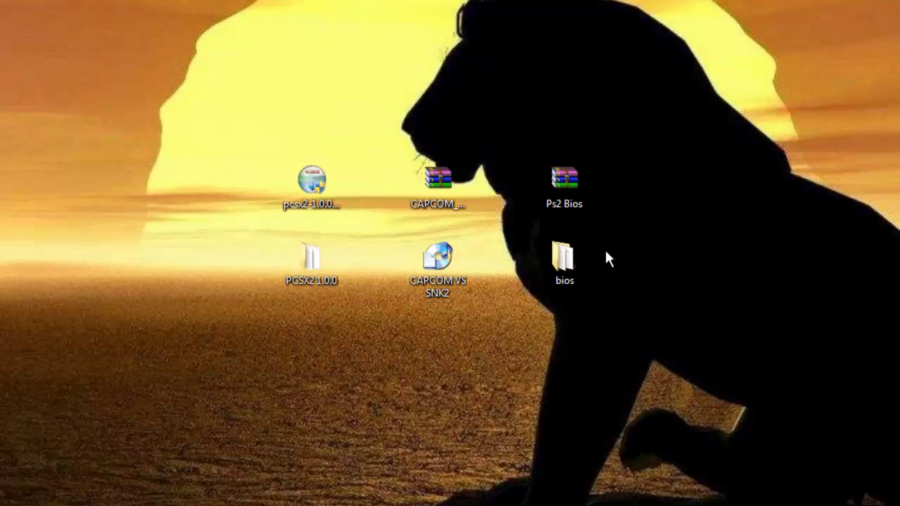
Check the extraction options offered for the Ps2 Bios and CAPCOM_VS_SNK2 archives on the desktop
right_click(563, 203)
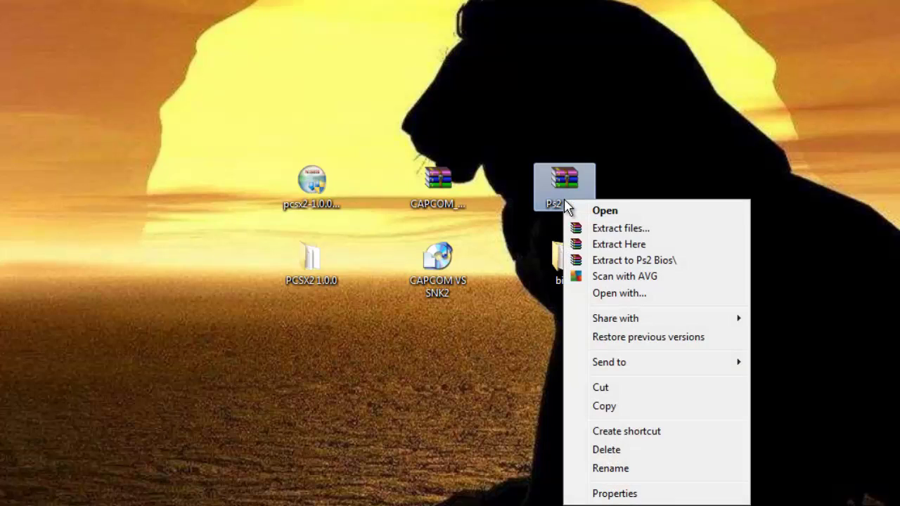
click(656, 173)
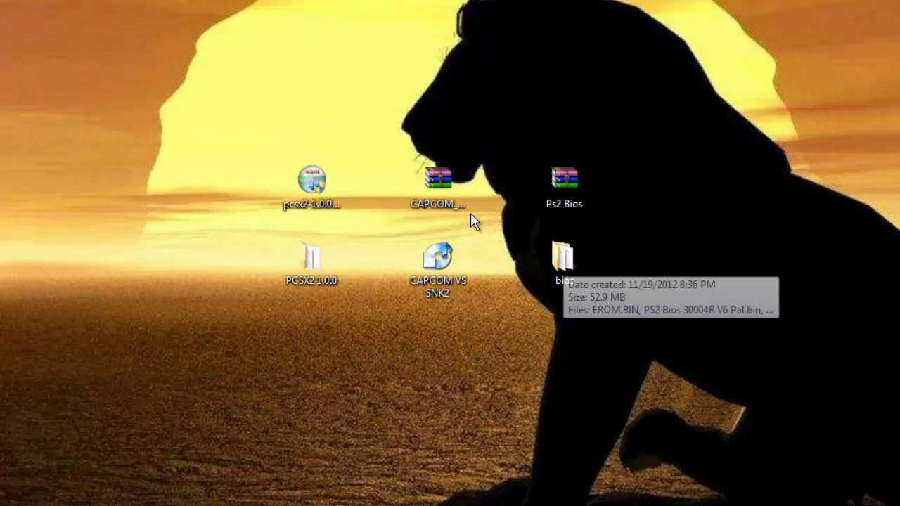
right_click(435, 197)
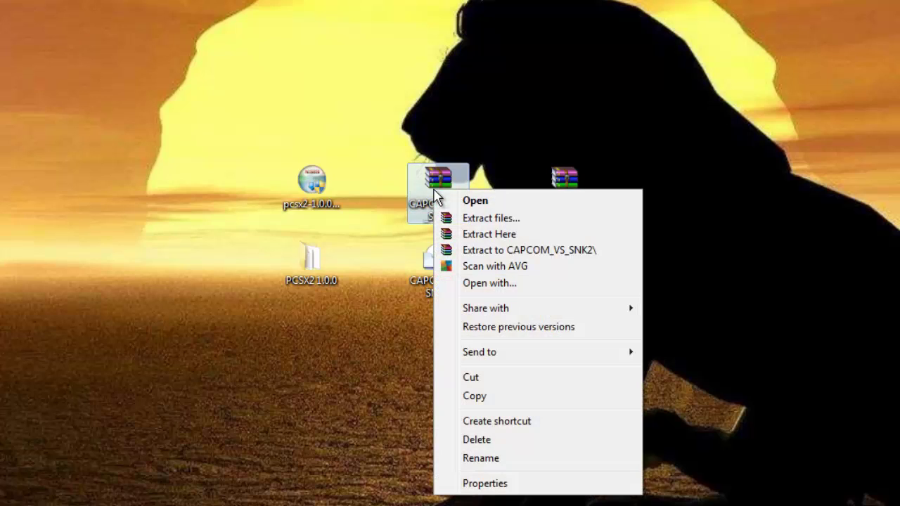
click(398, 303)
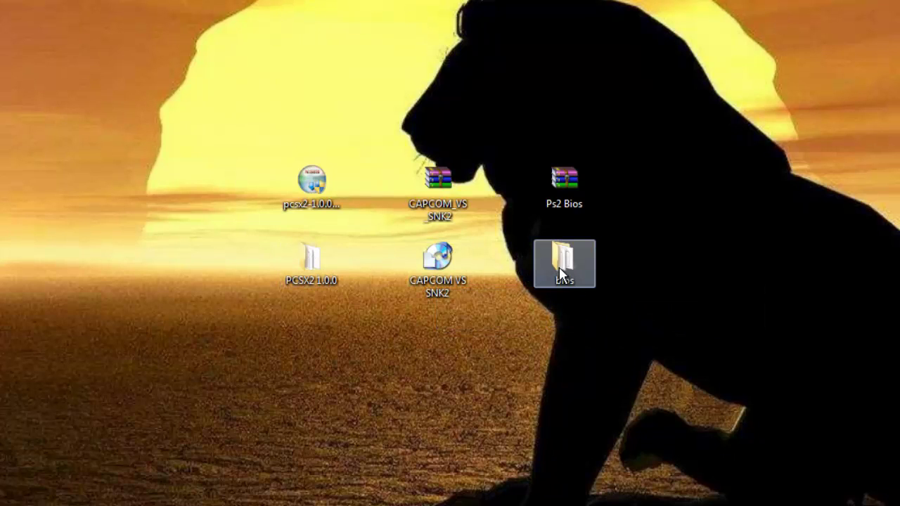
Move the bios folder into the PCSX2 1.0.0 folder and launch pcsx2-r5350 from that folder
drag(559, 268, 309, 274)
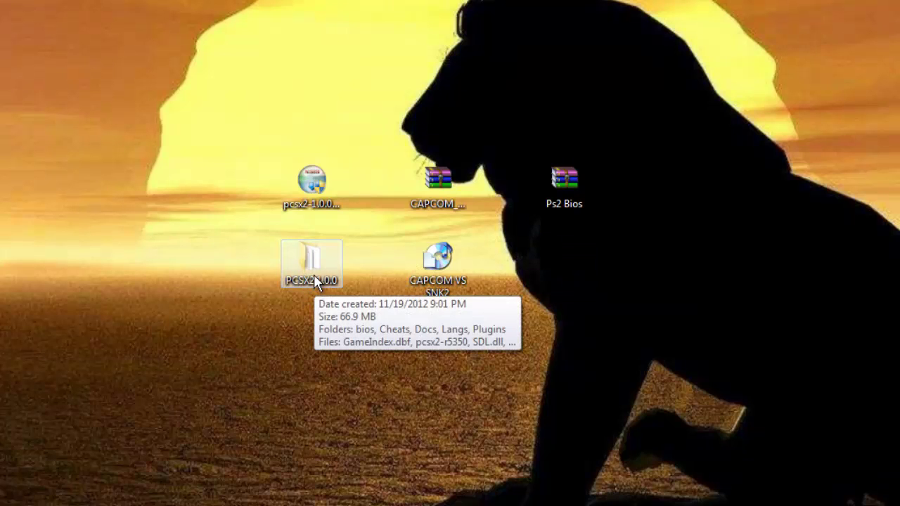
double_click(313, 275)
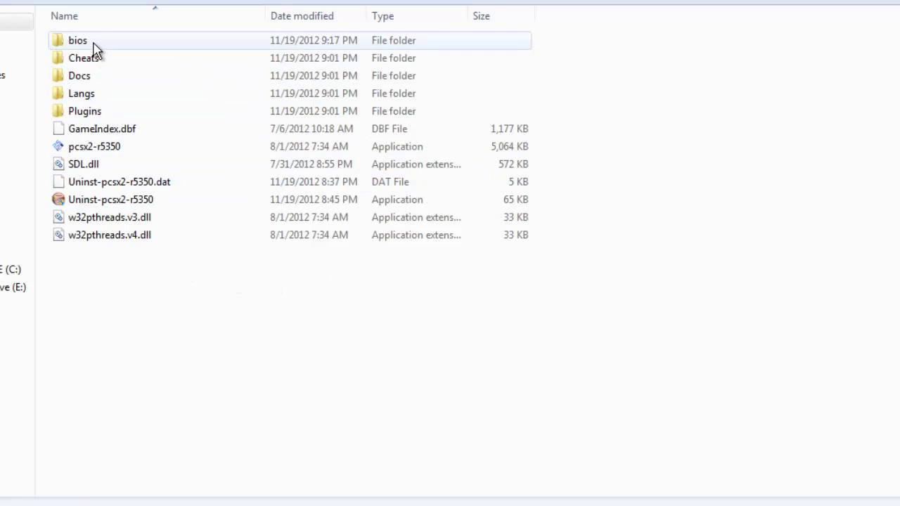
double_click(113, 148)
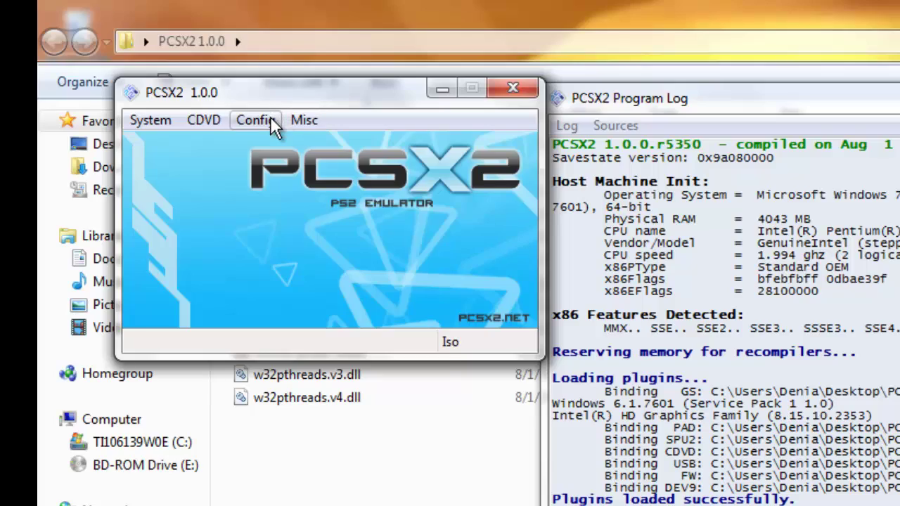
Choose the USA v02.20(10/02/2006) Console BIOS in the Components Selectors, apply it and close the dialog
click(148, 58)
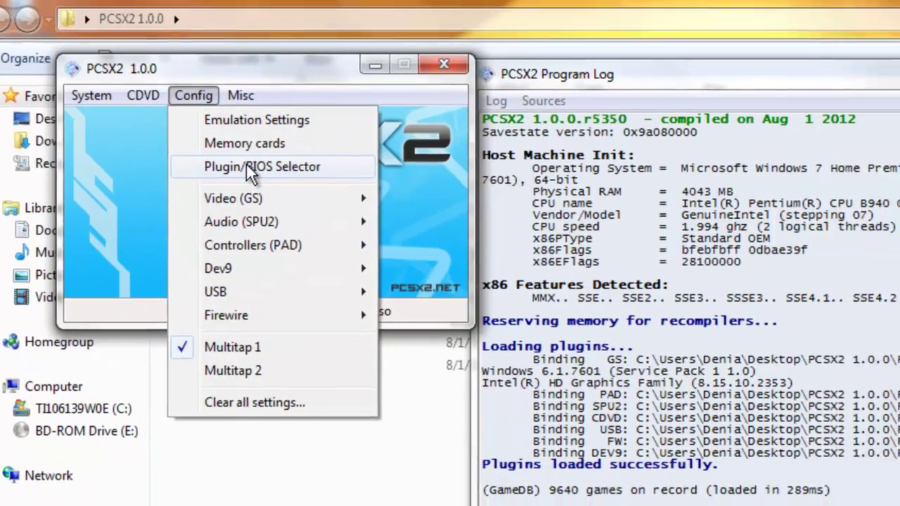
click(314, 196)
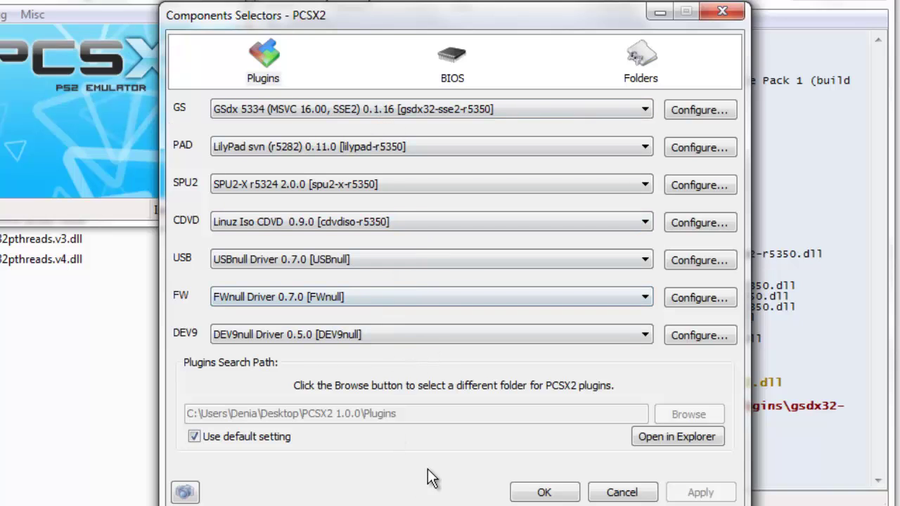
click(455, 63)
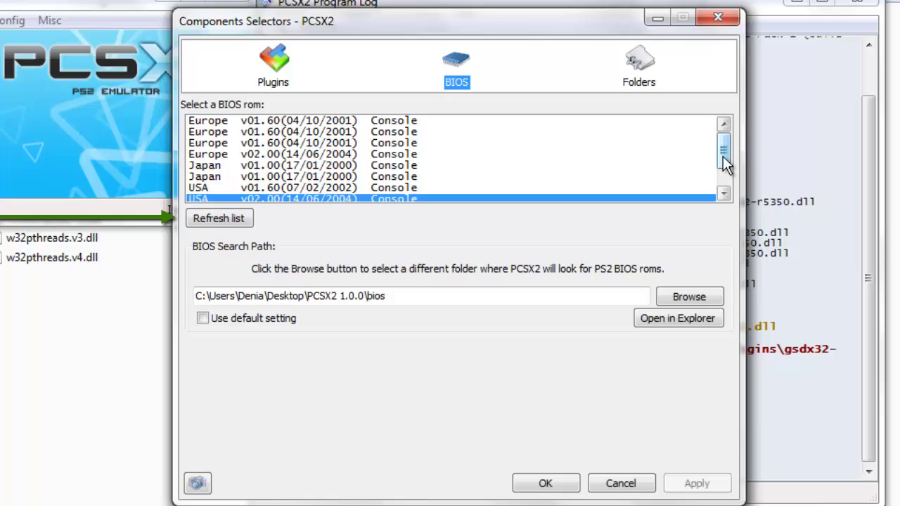
drag(723, 156, 725, 193)
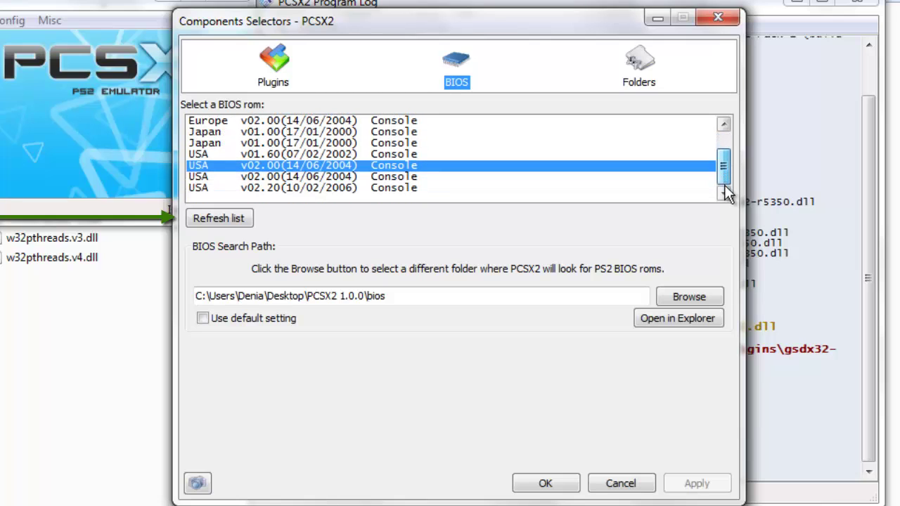
click(312, 188)
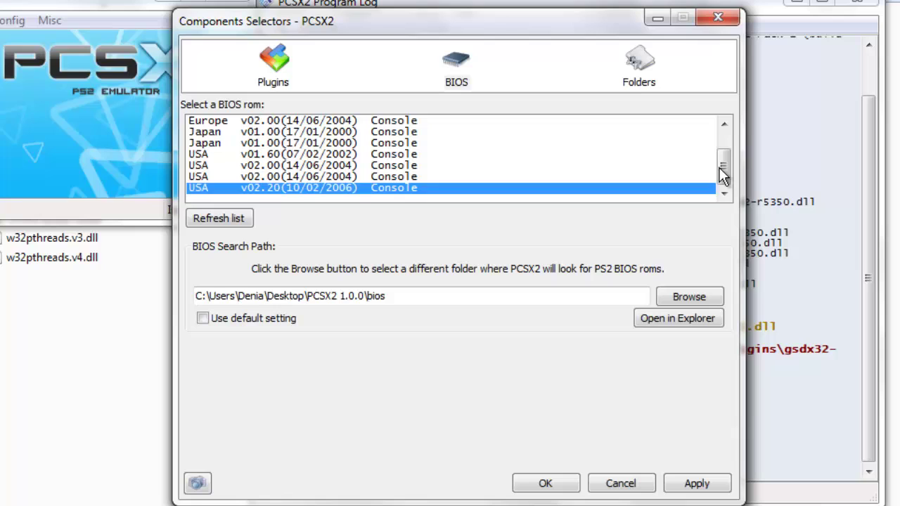
drag(724, 177, 724, 160)
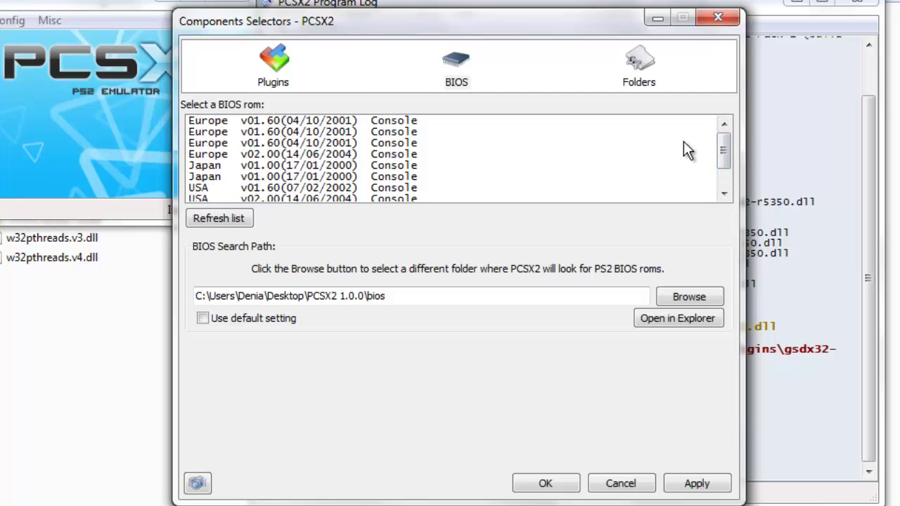
drag(724, 151, 718, 228)
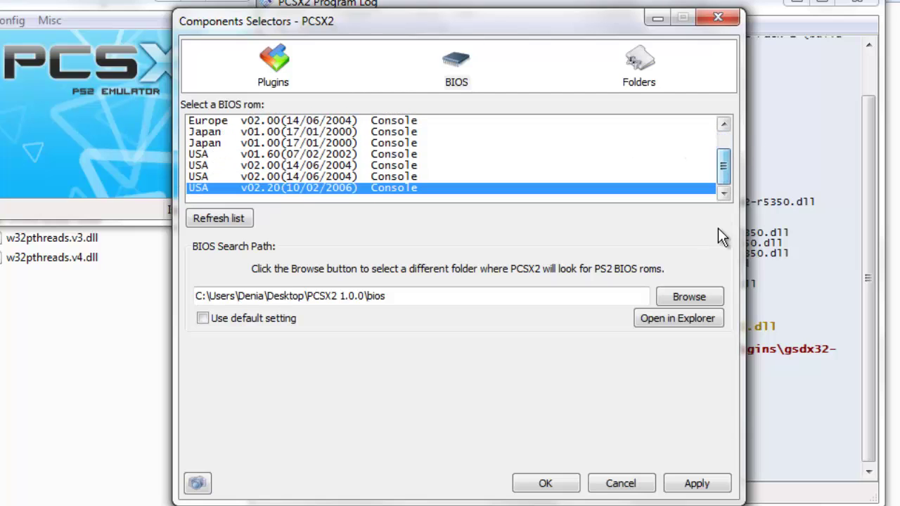
click(688, 484)
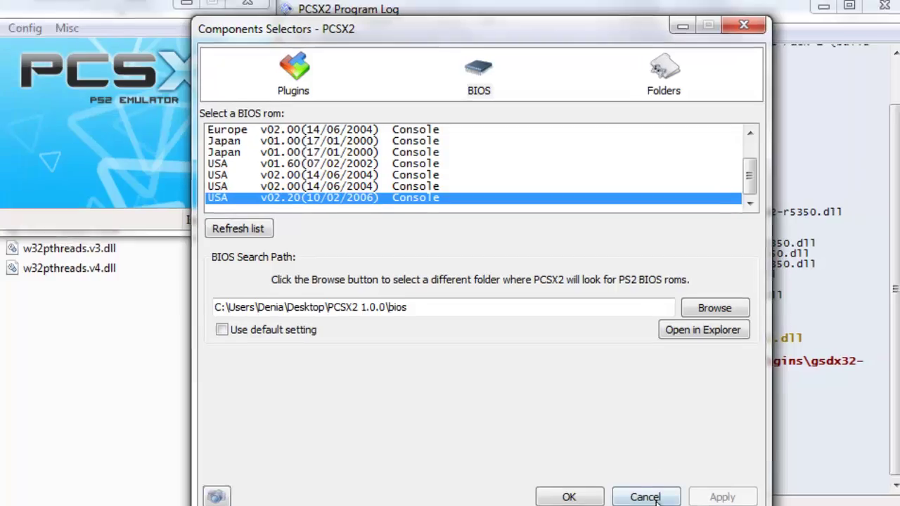
click(637, 487)
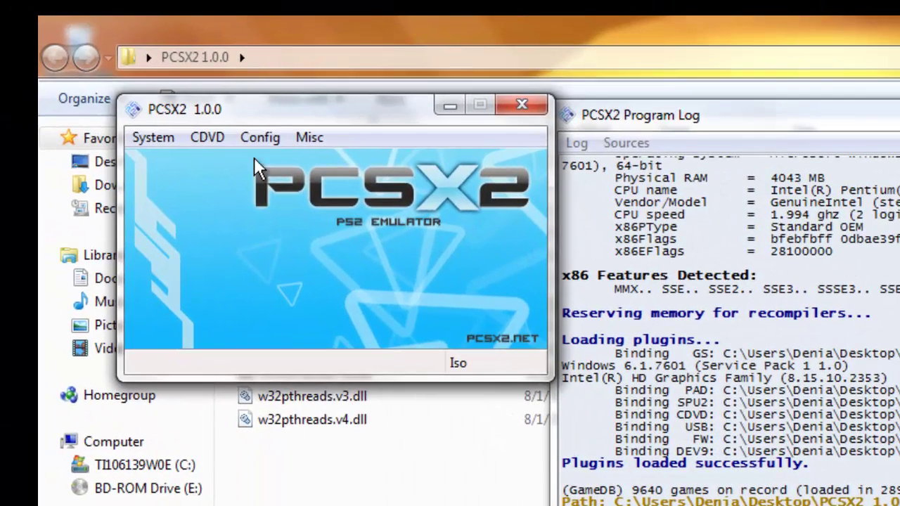
Open the LilyPad controller plugin settings and view the Pad 1 bindings
click(248, 140)
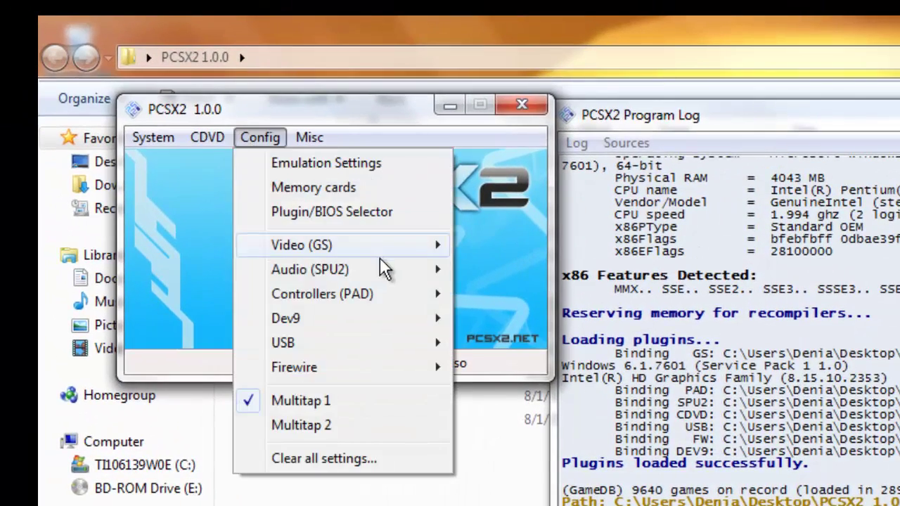
mouse_move(420, 319)
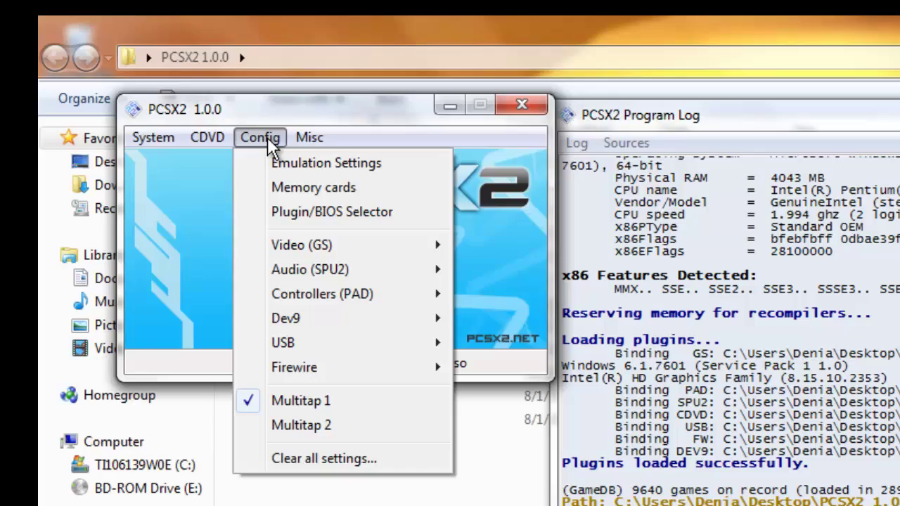
mouse_move(386, 300)
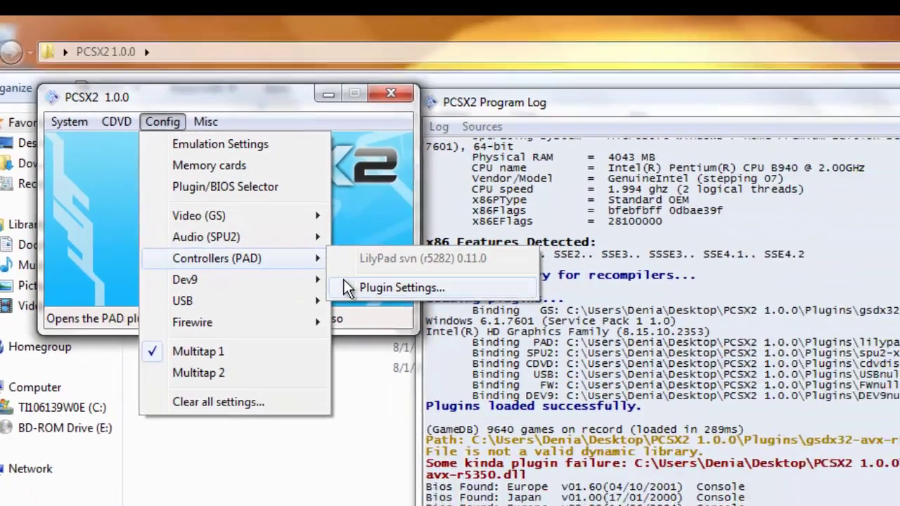
click(493, 327)
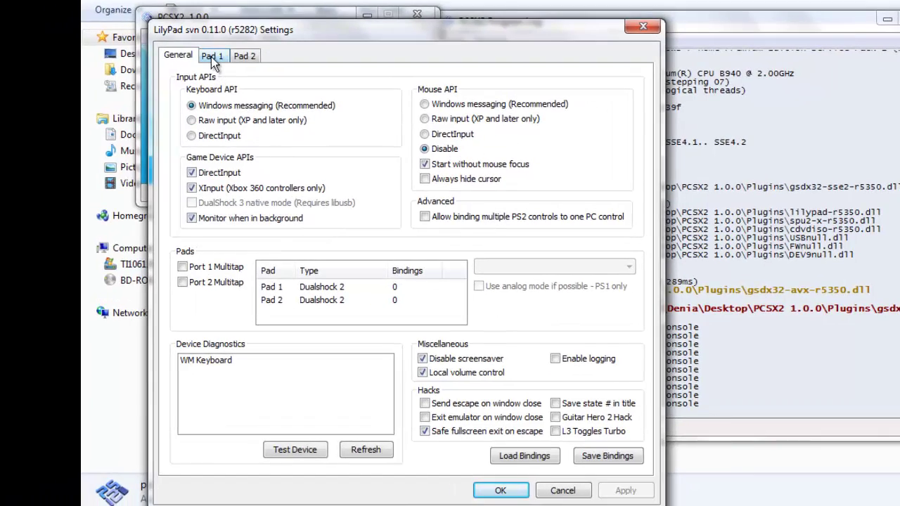
click(213, 57)
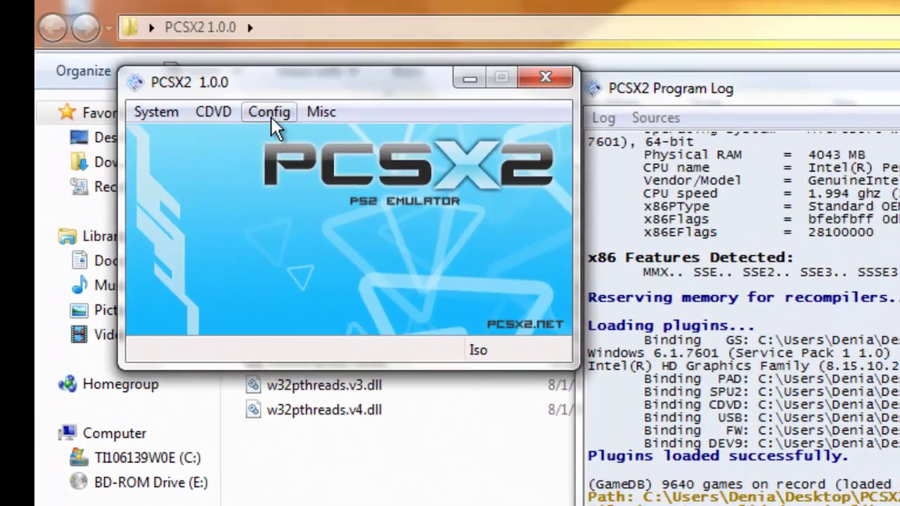
Check in the Iso Selector whether CAPCOM VS SNK2.iso is the selected disc image
click(271, 115)
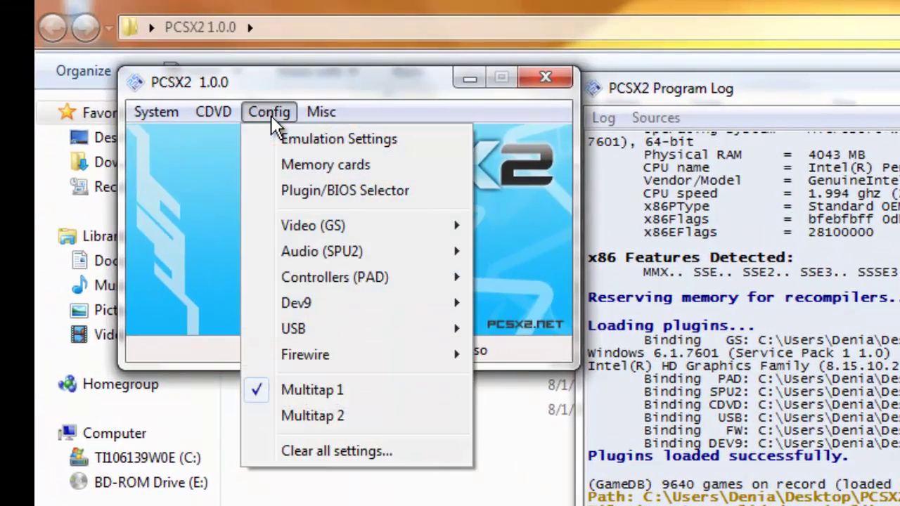
click(226, 168)
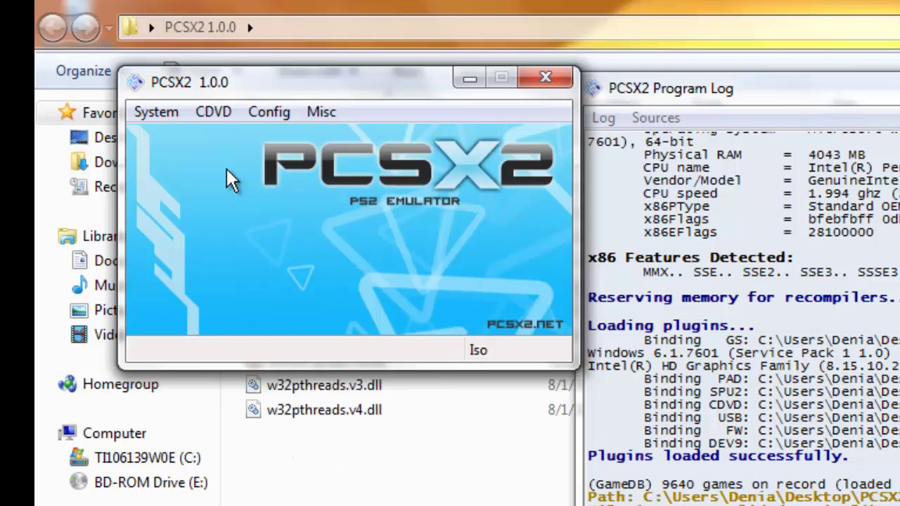
click(212, 113)
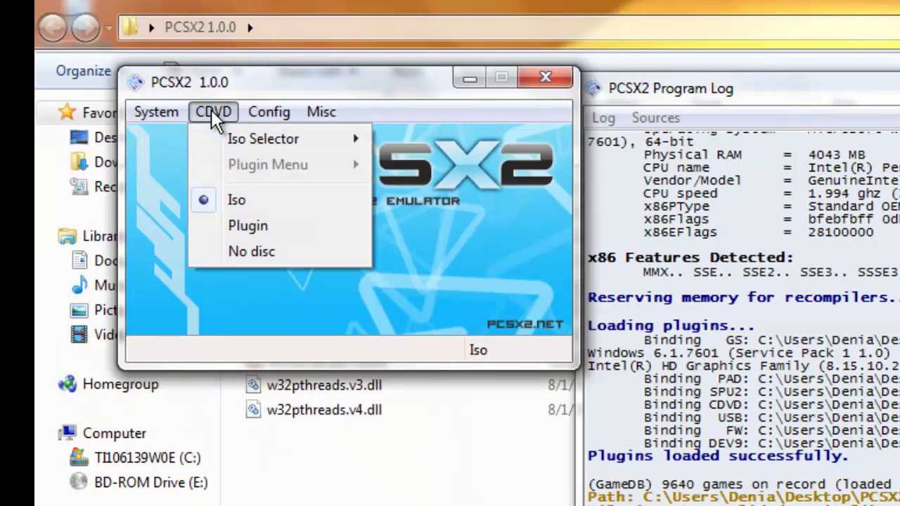
mouse_move(236, 139)
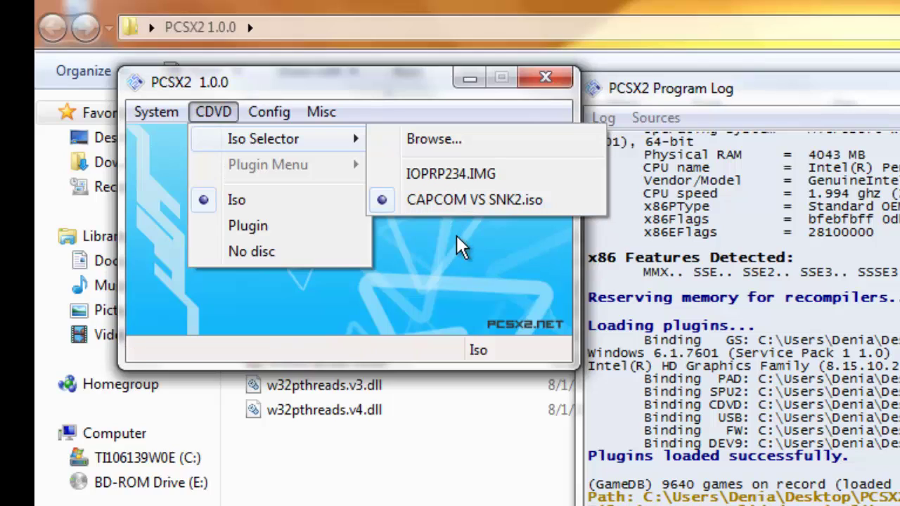
click(457, 257)
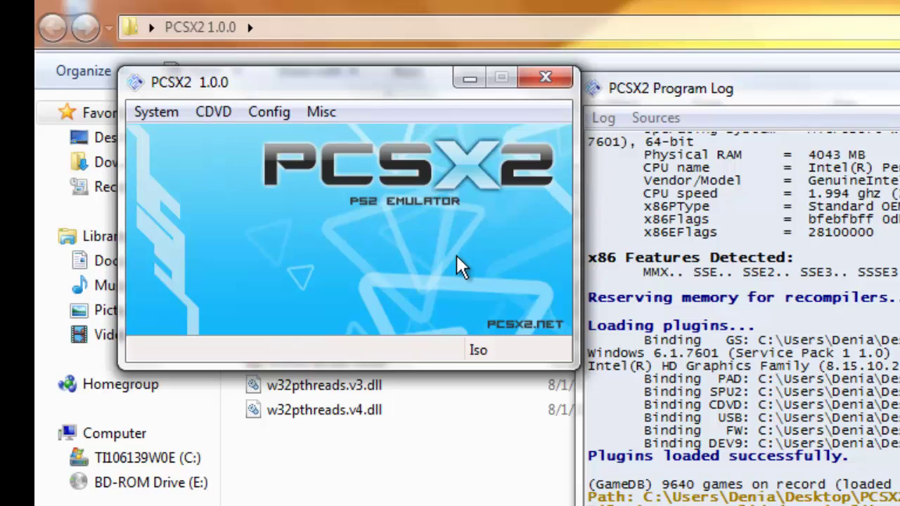
click(283, 113)
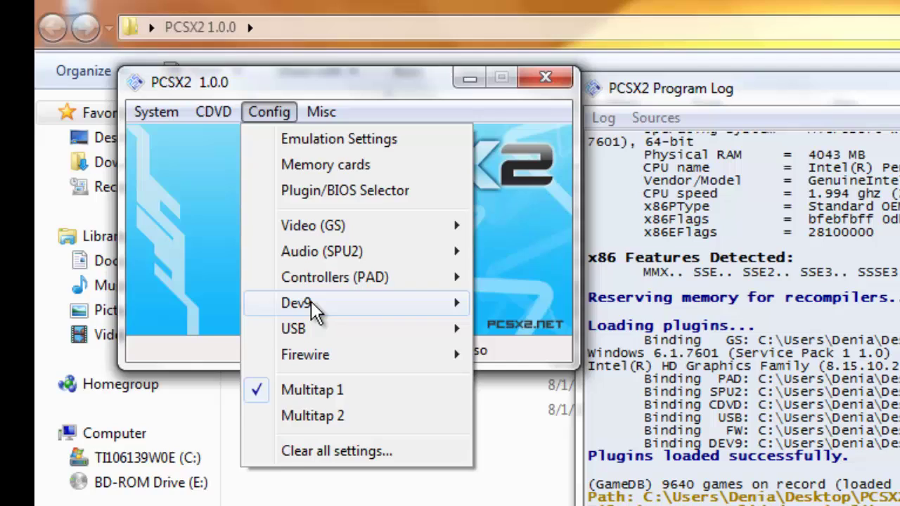
click(225, 197)
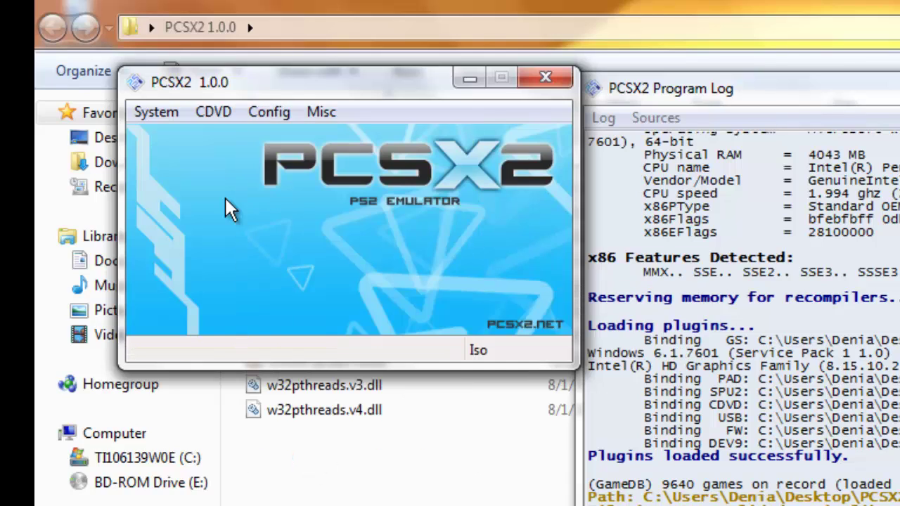
Run a full CDVD boot of the selected game image, and close the game window and the emulator
click(173, 115)
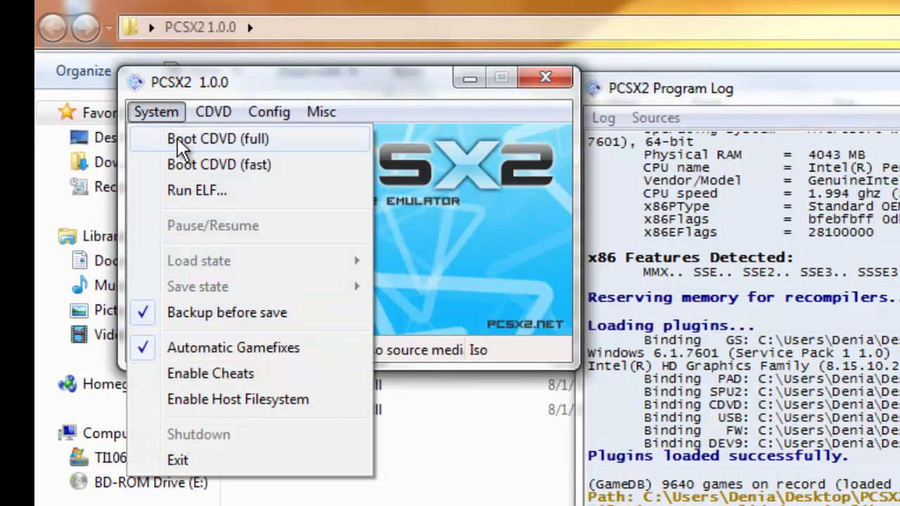
click(177, 138)
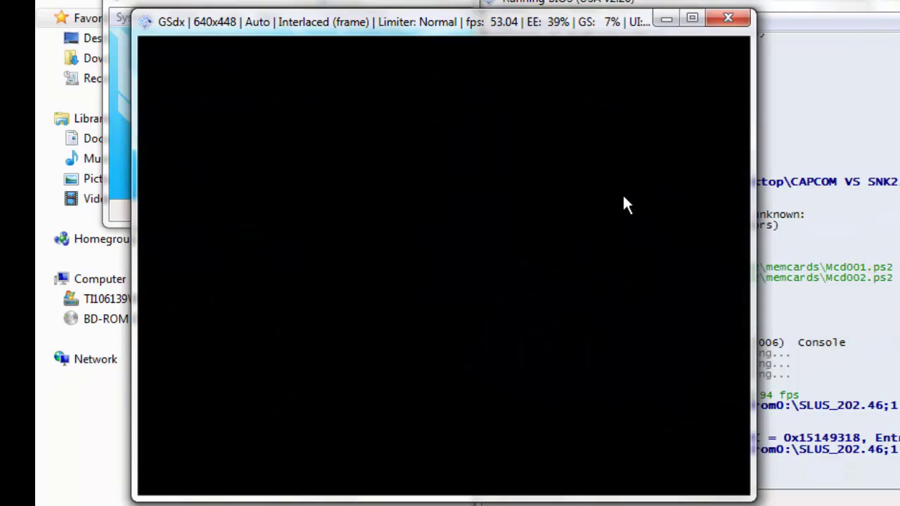
click(732, 22)
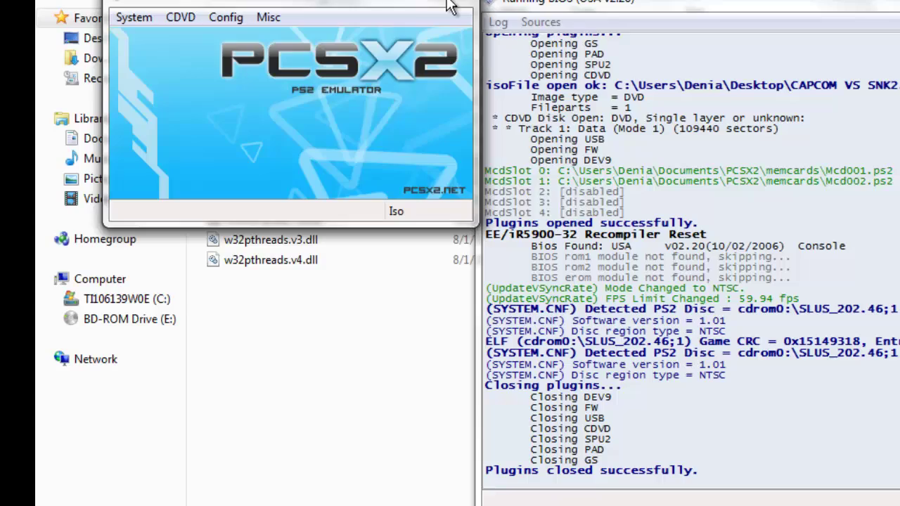
click(451, 5)
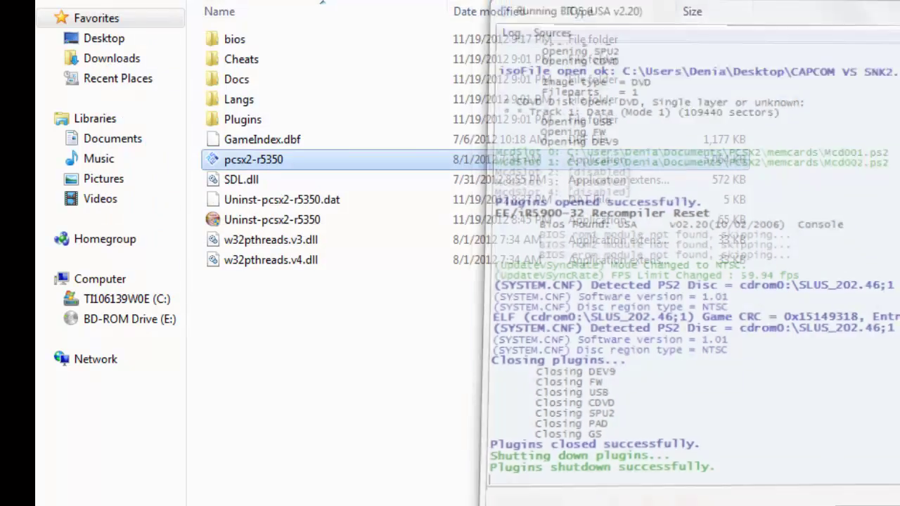